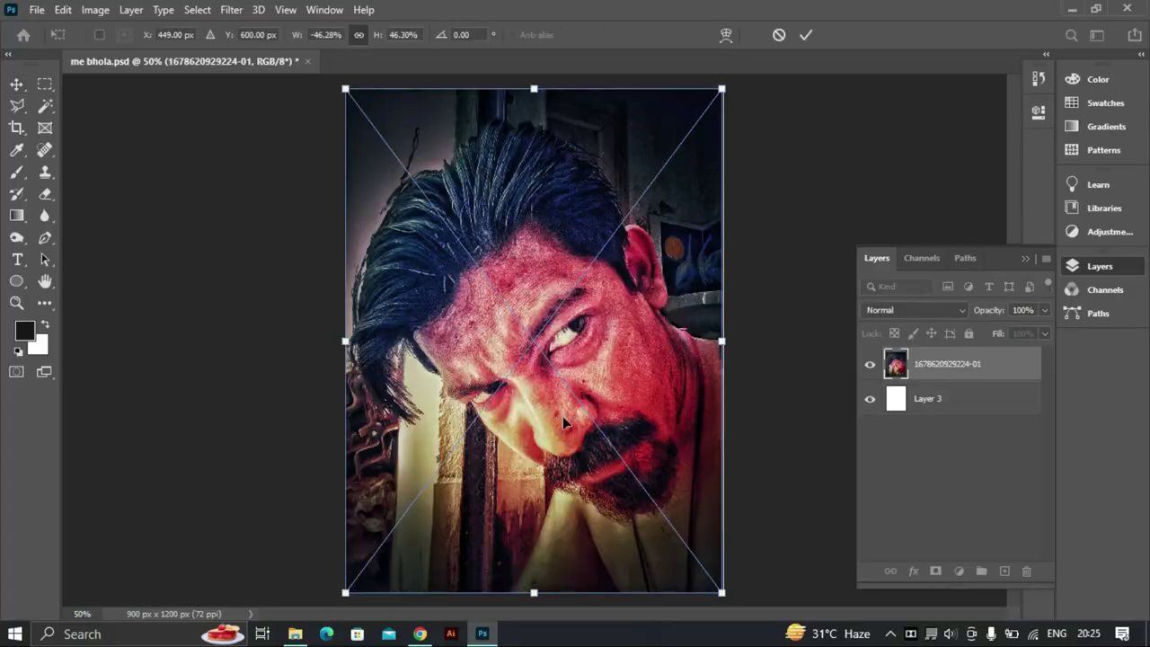
Move the portrait right, enlarge it to about 51%, tilt it slightly and commit the transform
mouse_move(562, 416)
left_mouse_down()
mouse_move(627, 403)
mouse_move(665, 413)
left_mouse_up()
scroll(600, 244, "down", 1)
scroll(600, 245, "down", 2)
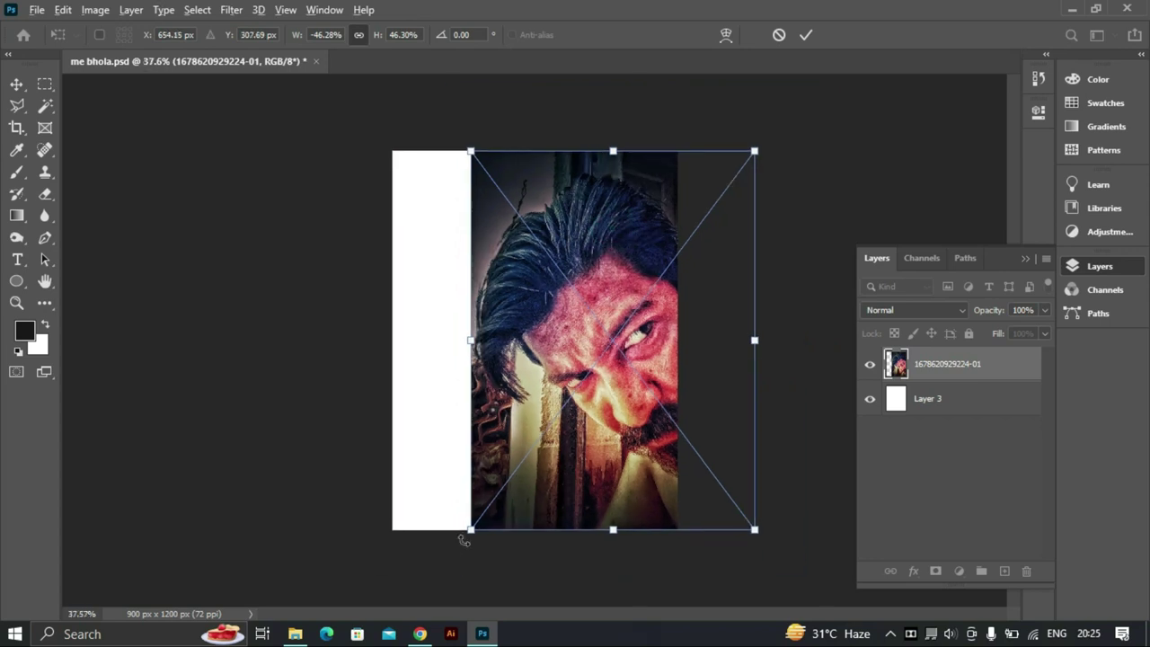
left_click_drag(468, 532, 439, 564)
left_click_drag(522, 432, 534, 429)
mouse_move(778, 358)
left_mouse_down()
mouse_move(796, 375)
mouse_move(794, 403)
left_mouse_up()
left_click_drag(573, 279, 575, 272)
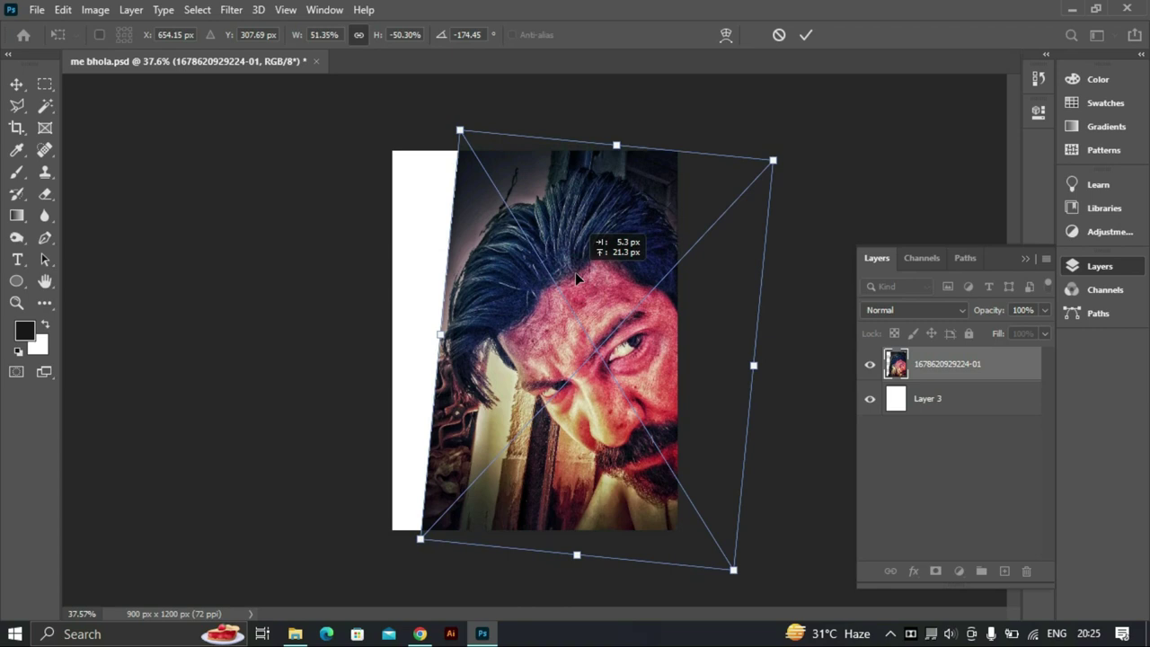
left_click(806, 34)
Add a mask to the portrait and a near-black #0d0d0d Solid Color fill layer behind it
left_click(935, 571)
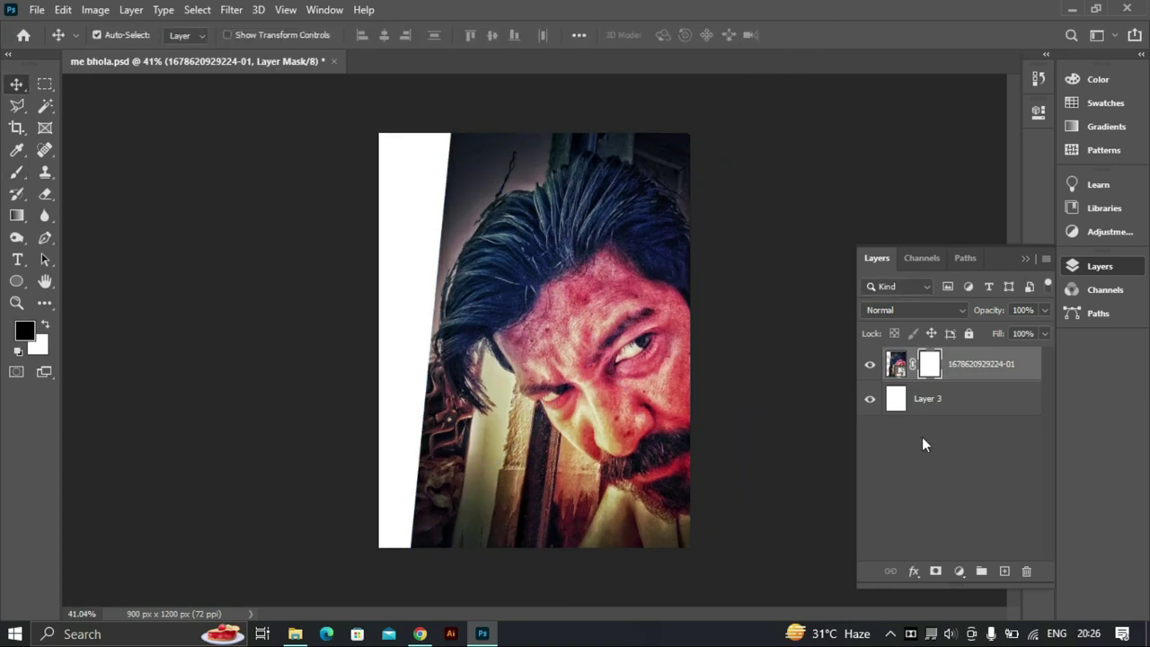
left_click(952, 398)
double_click(896, 398)
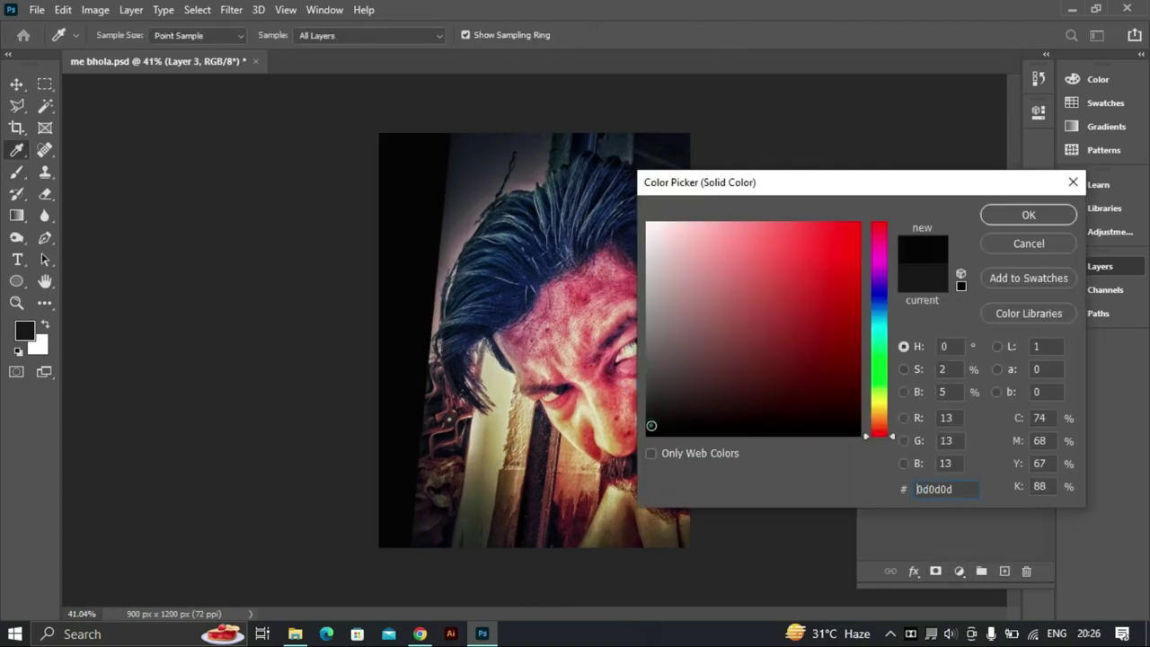
key("Return")
Target the portrait's mask with the Brush tool, shrinking the brush to 70, then 50
left_click(930, 364)
scroll(693, 275, "up", 5)
key("b")
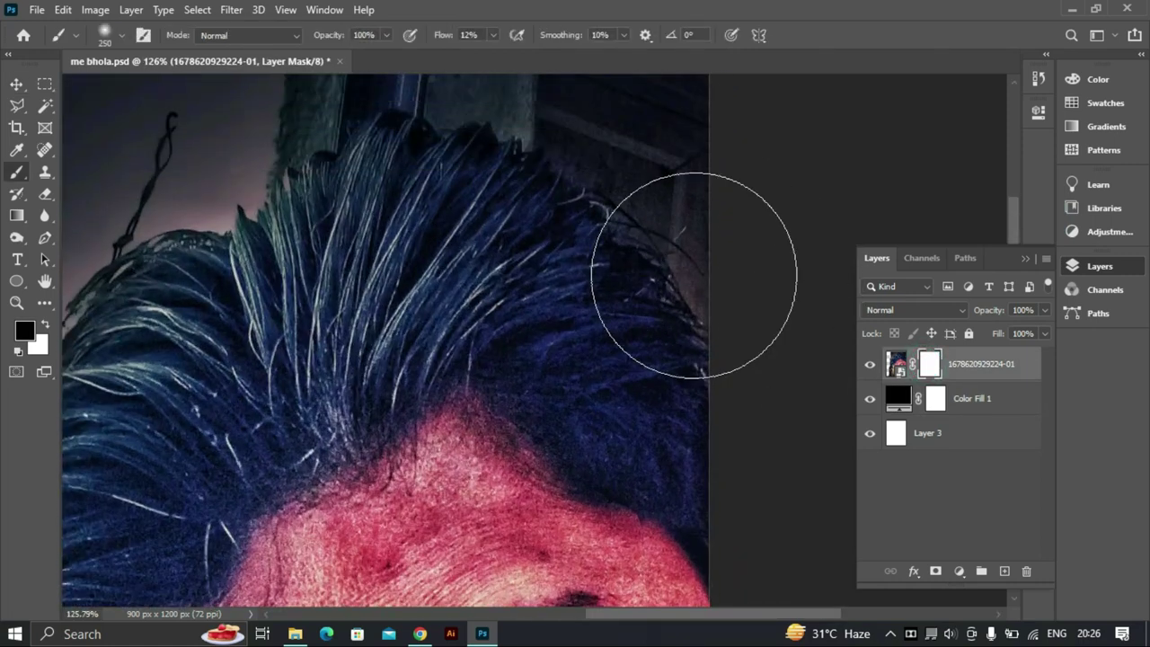
scroll(709, 283, "left", 5)
scroll(683, 179, "up", 2)
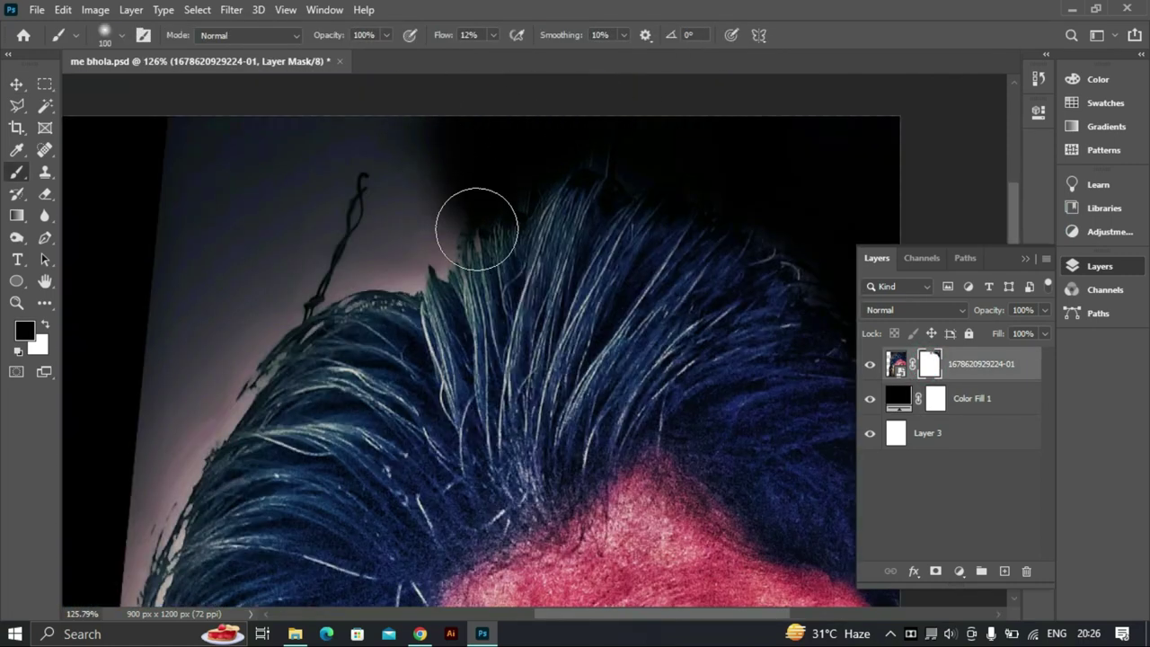
scroll(346, 255, "down", 3)
key("[")
key("[")
key("[")
scroll(539, 185, "up", 3)
scroll(344, 272, "up", 1)
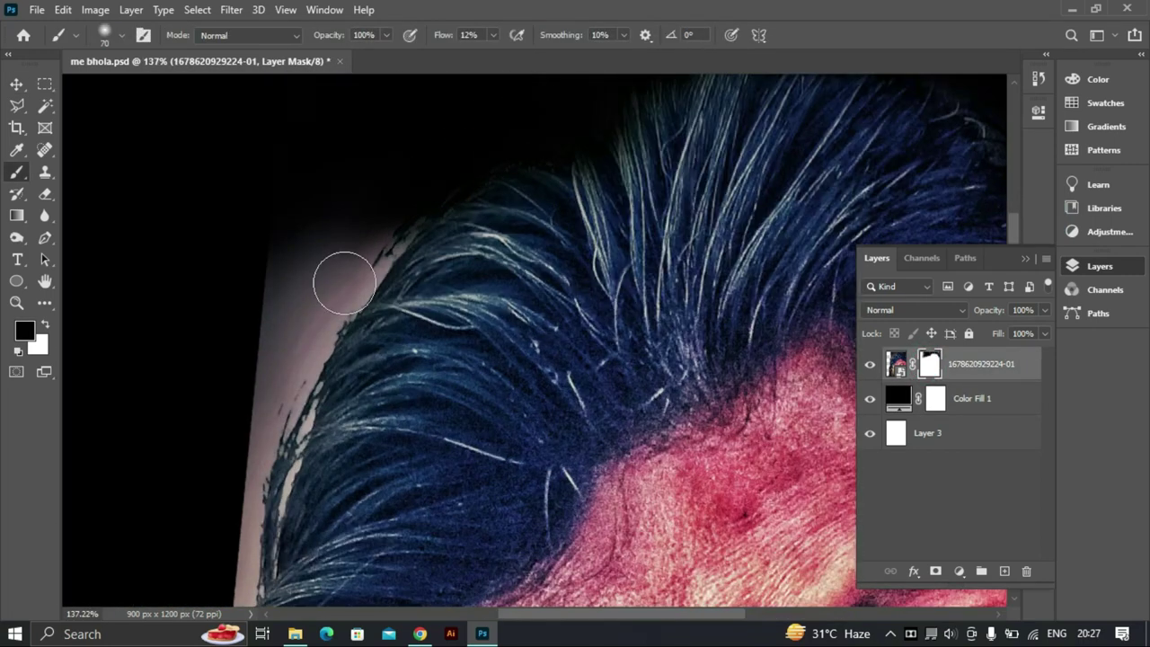
scroll(240, 357, "up", 1)
scroll(252, 269, "down", 2)
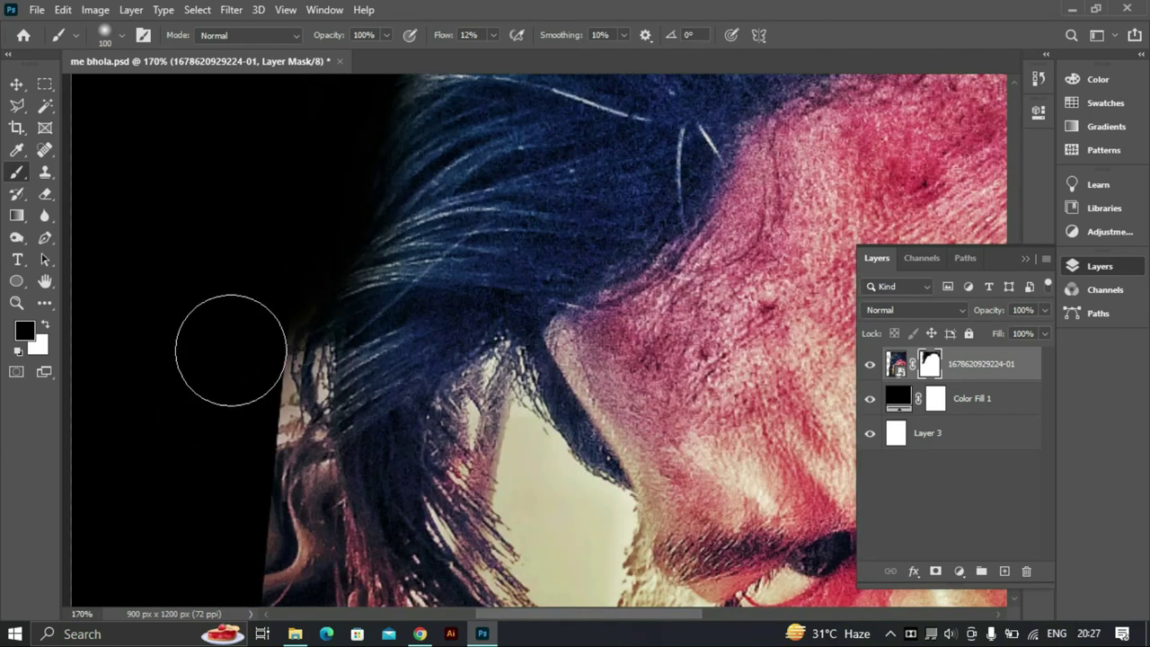
scroll(270, 355, "down", 2)
scroll(243, 413, "up", 1)
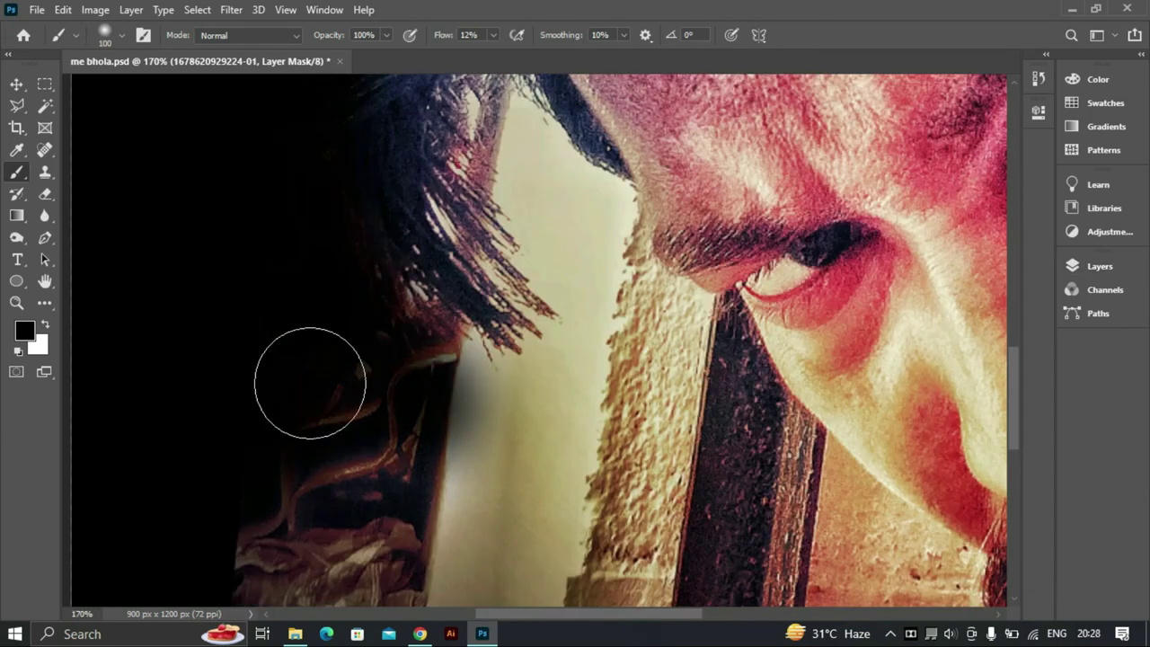
scroll(405, 404, "up", 2)
key("[")
key("[")
key("[")
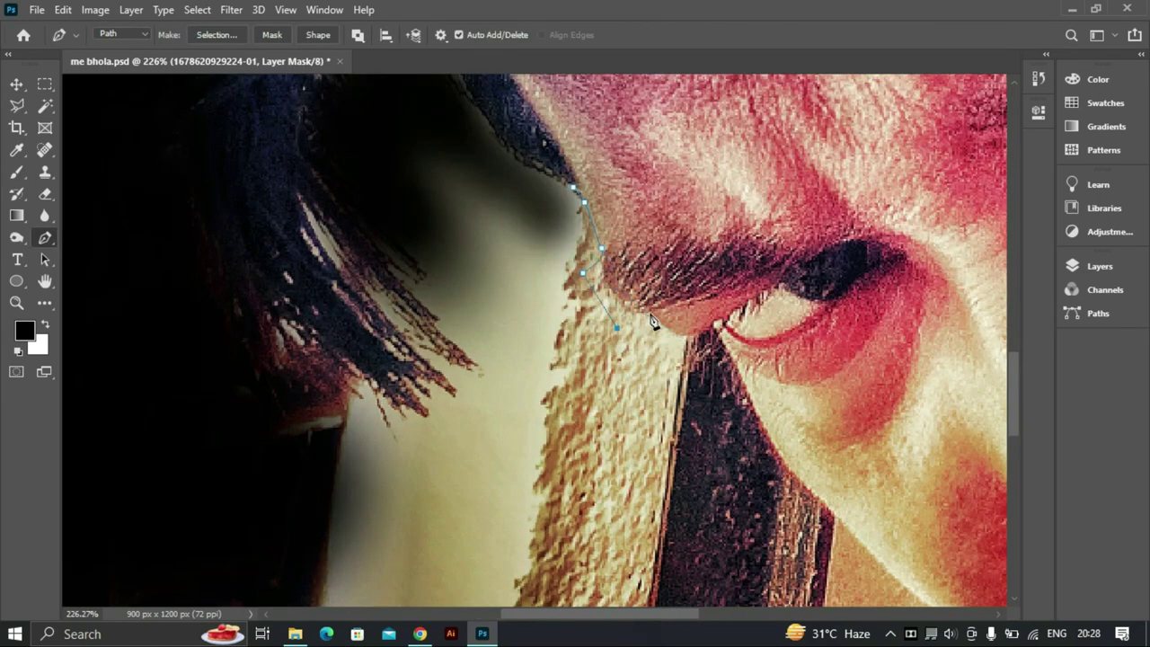
Paint black on the mask with a small brush to hide the lit beard and hair edges
scroll(665, 324, "up", 1)
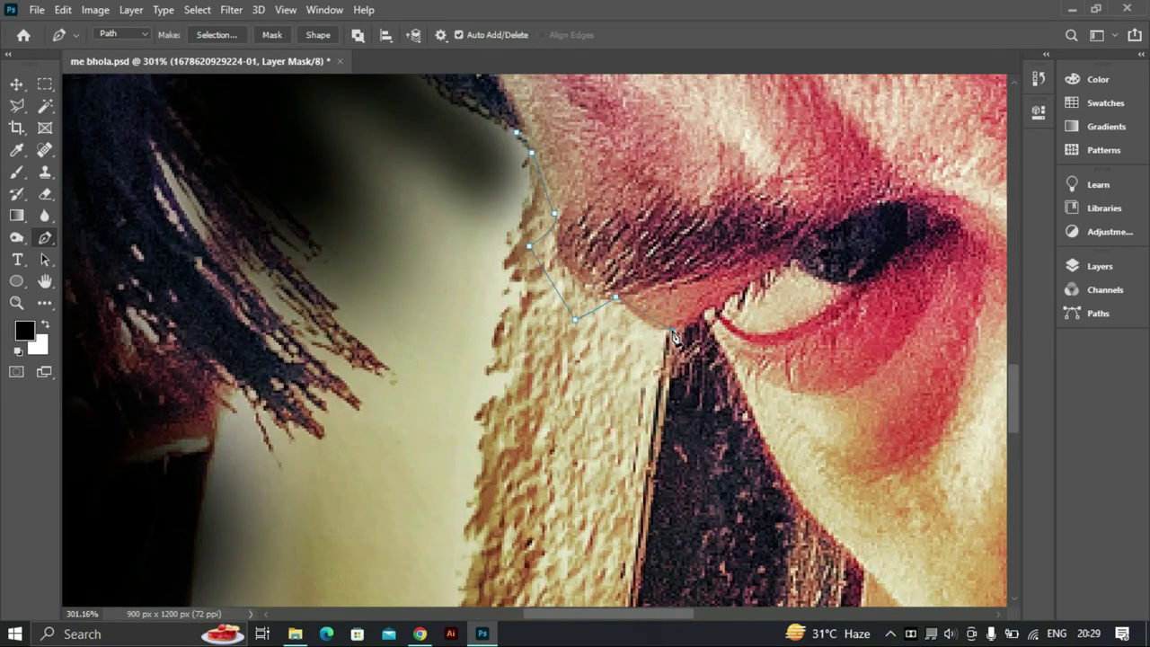
scroll(674, 340, "down", 3)
left_click_drag(638, 343, 576, 253)
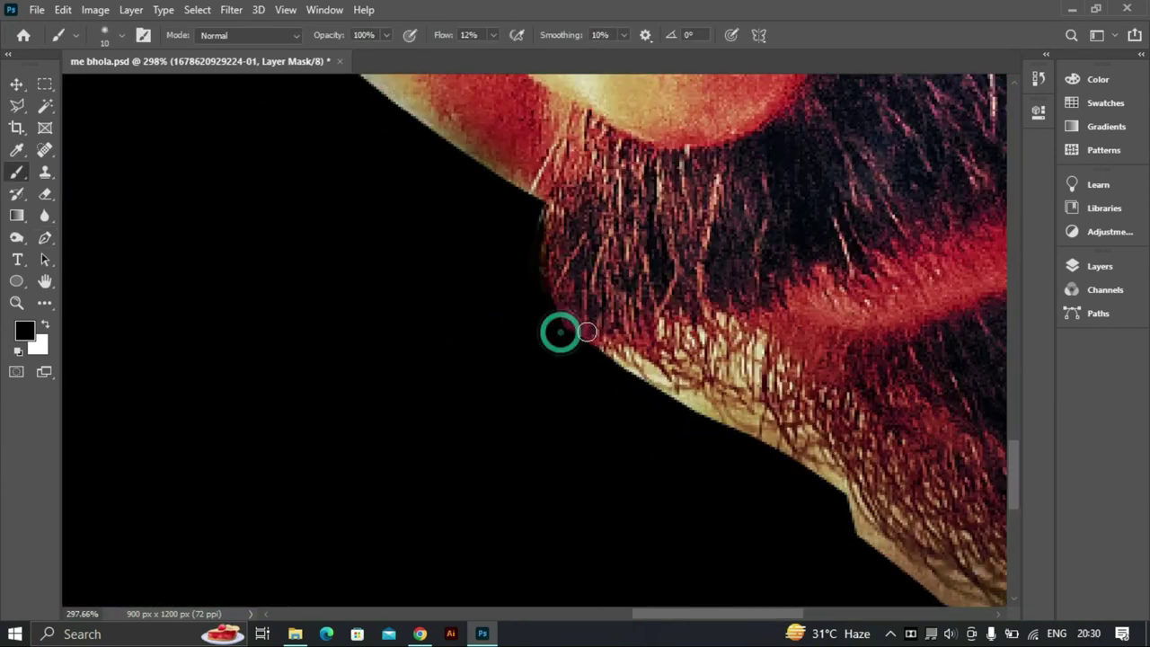
left_click(115, 34)
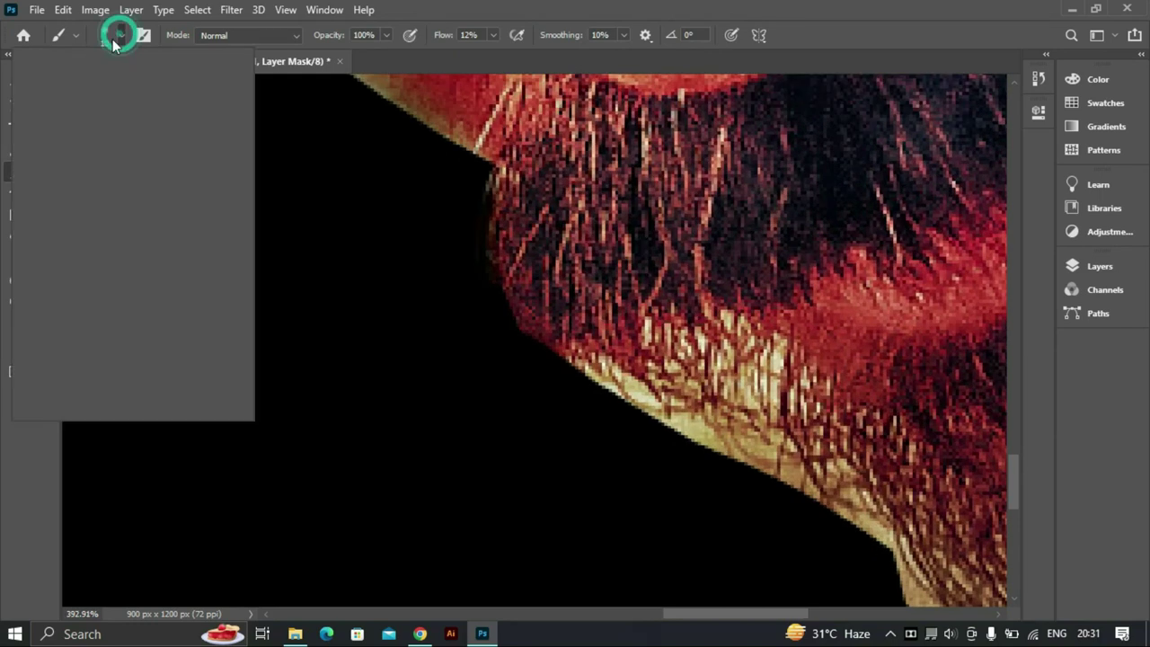
left_click_drag(577, 369, 823, 519)
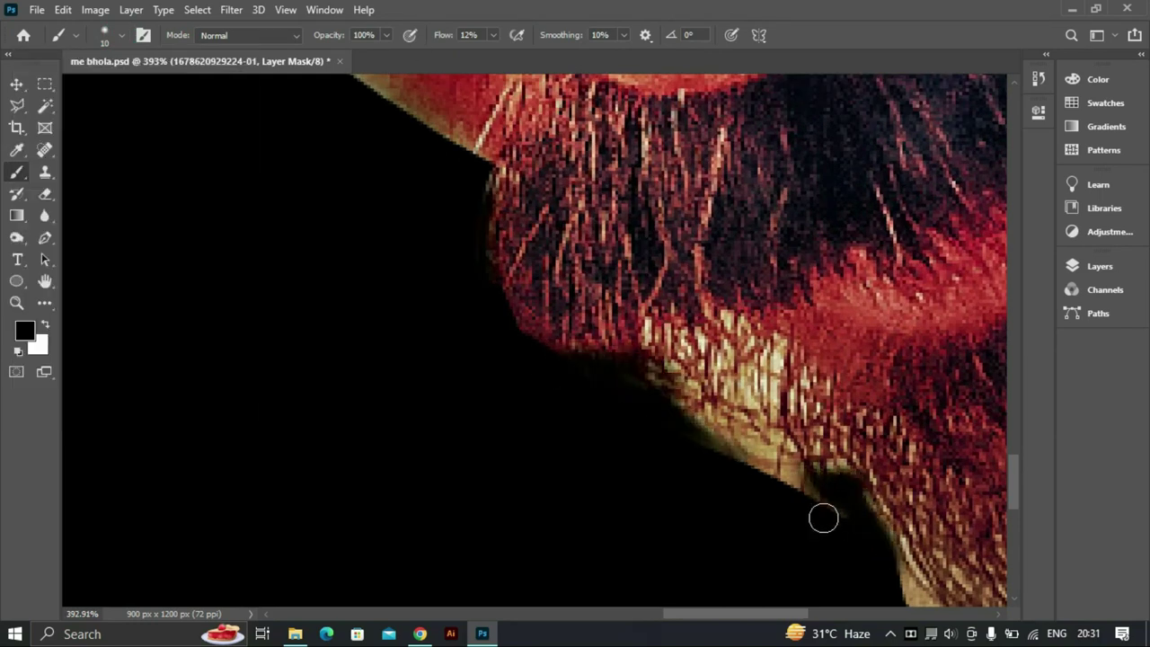
scroll(710, 457, "down", 3)
key("bracketright")
key("bracketright")
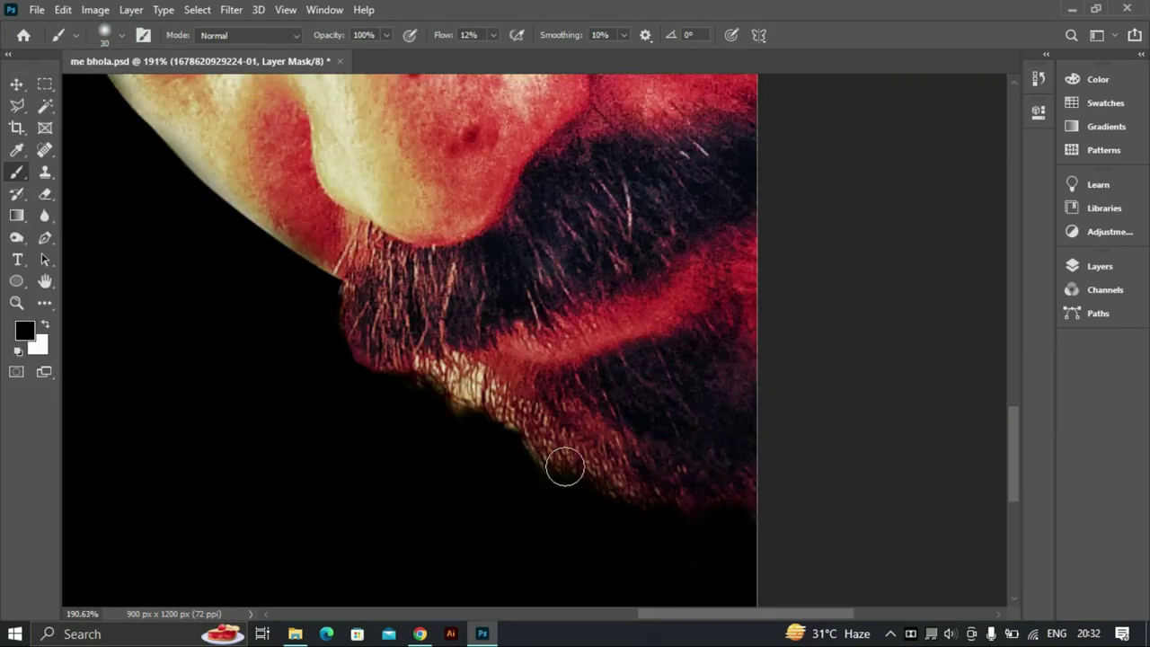
scroll(474, 384, "up", 5)
scroll(546, 366, "up", 2)
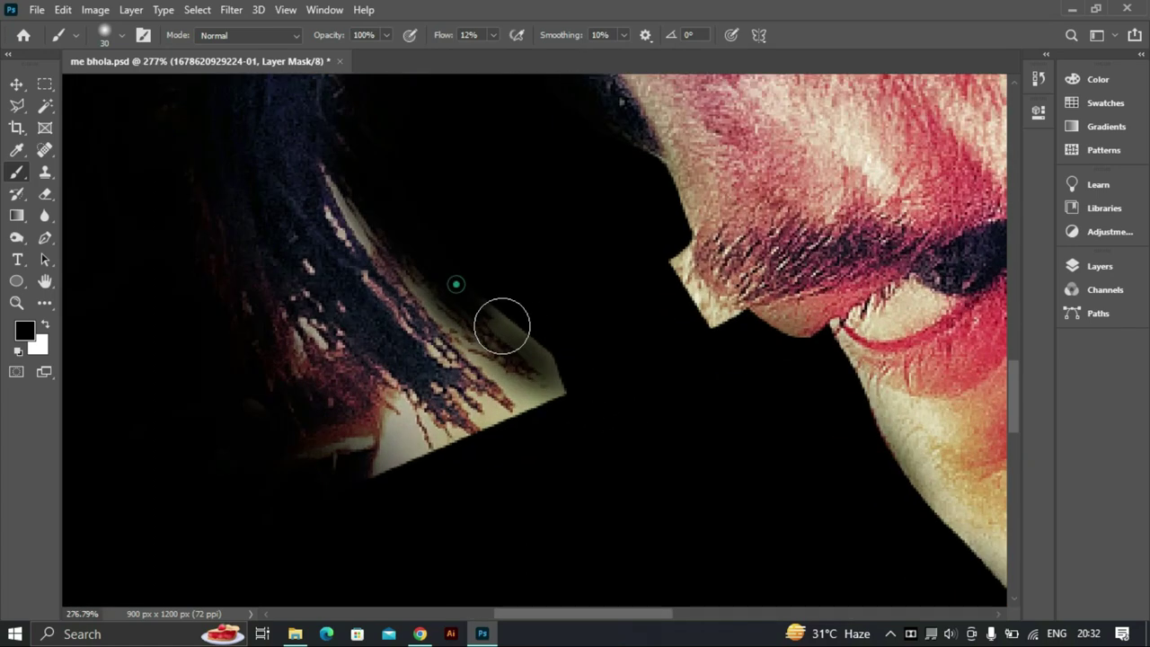
left_click_drag(555, 405, 330, 413)
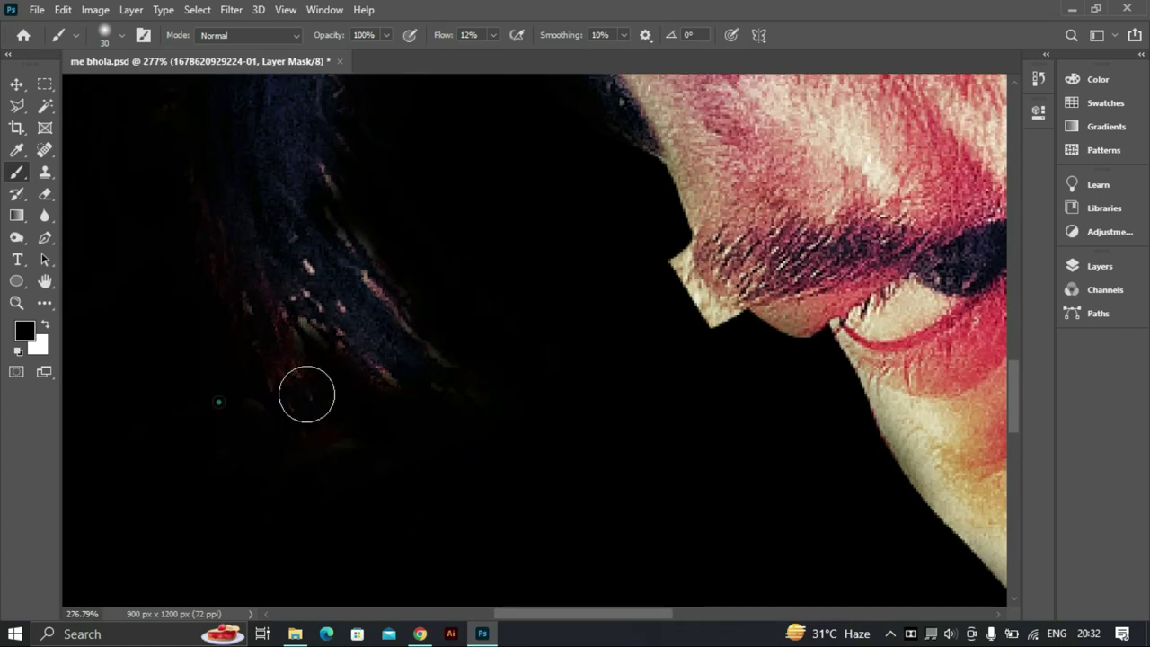
Turn a Pen-tool path around the skin edge into a selection and fill it black on the mask
key("p")
scroll(653, 296, "up", 3)
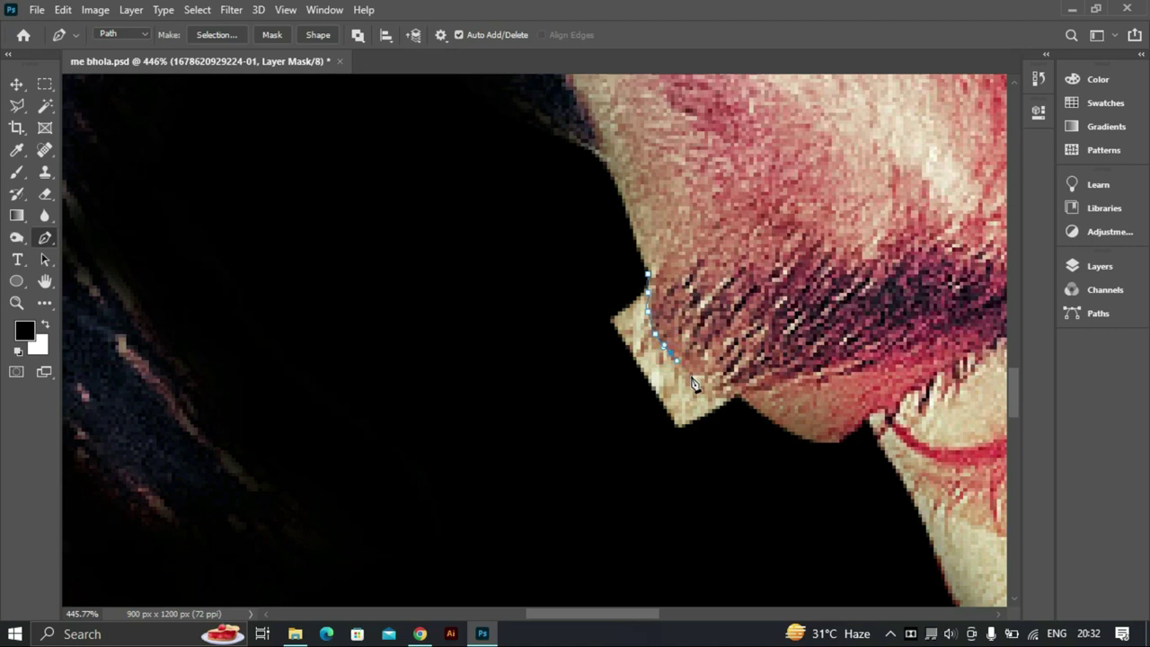
key("ctrl+Return")
key("alt+BackSpace")
key("ctrl+d")
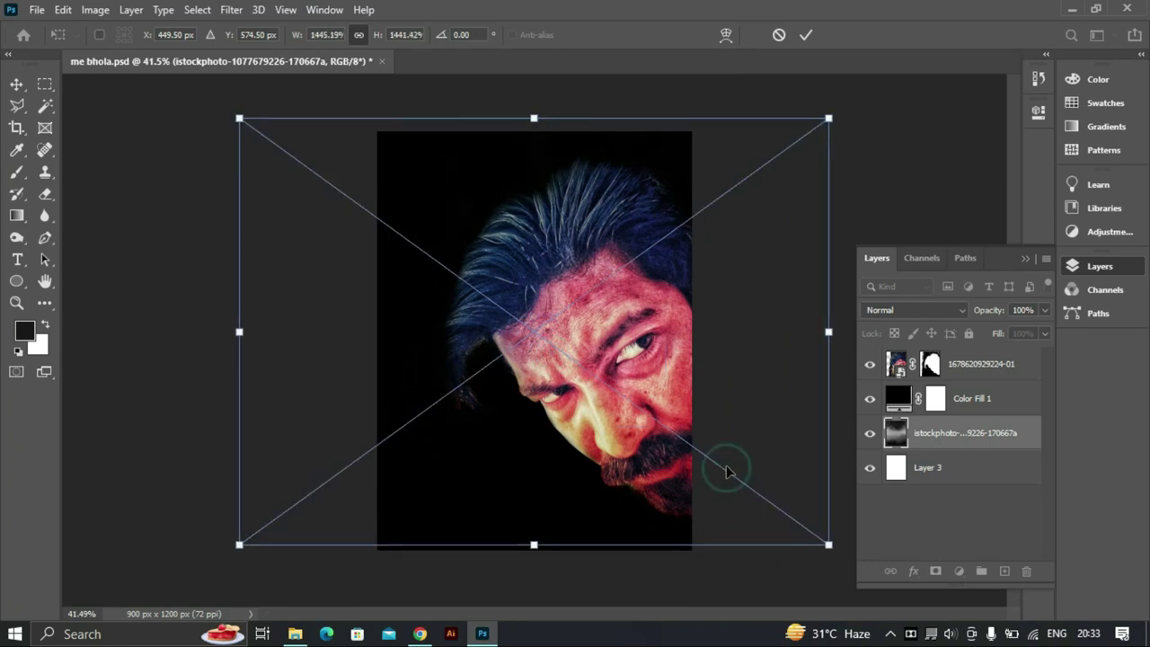
Move the smoke image above the colour fill, rotate it about -21° and give it a layer mask
key("ctrl+bracketright")
left_click_drag(397, 333, 398, 380)
left_click_drag(831, 144, 716, 76)
left_click(806, 34)
left_click(935, 570)
key("b")
left_click(450, 183)
Place the sparks image from the source folder on top and set it to Lighten blending
left_click(295, 633)
mouse_move(689, 131)
left_mouse_down()
mouse_move(719, 422)
mouse_move(710, 344)
mouse_move(680, 503)
left_mouse_up()
key("Return")
left_click(915, 310)
left_click(898, 324)
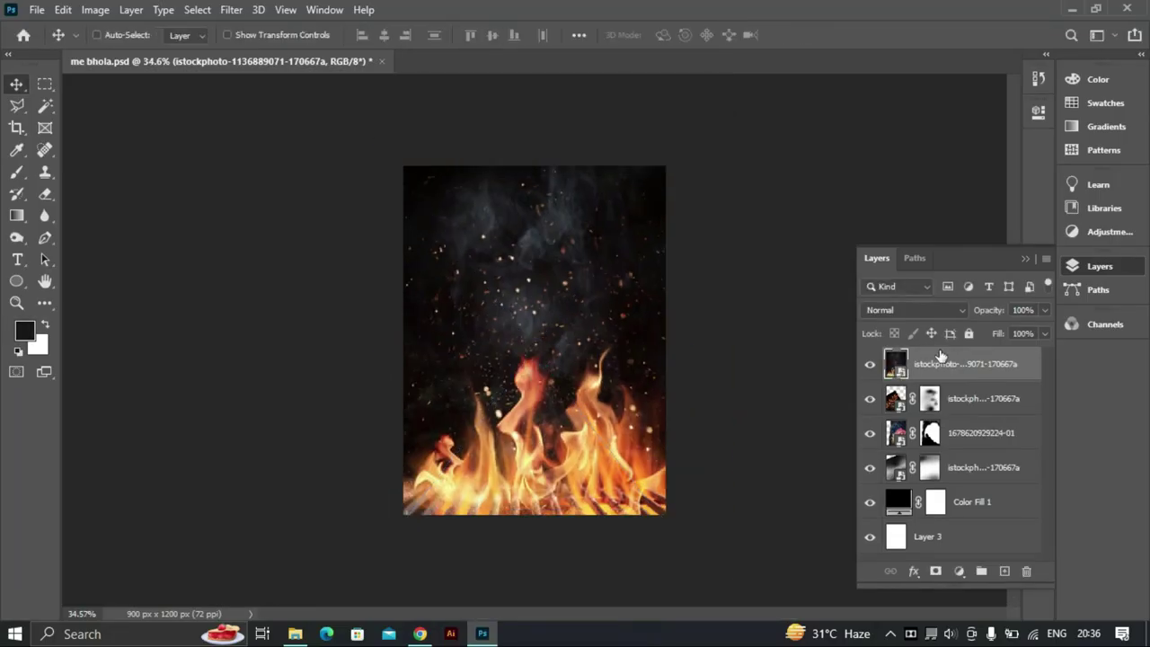
left_click(914, 309)
left_click(950, 336)
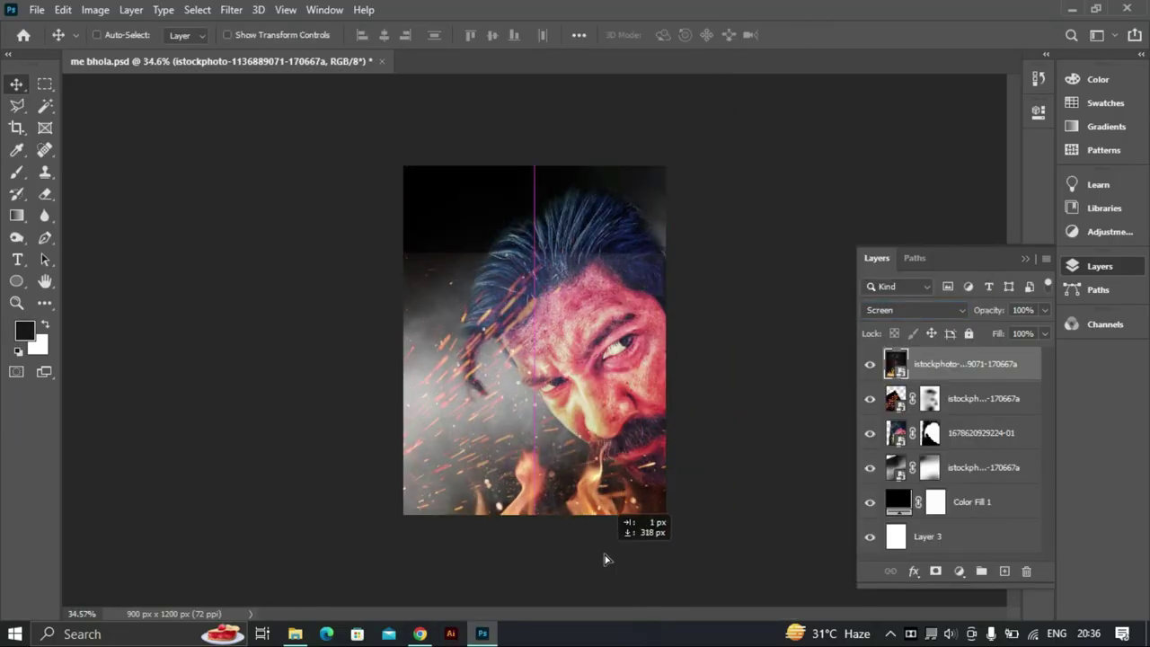
left_click(993, 401)
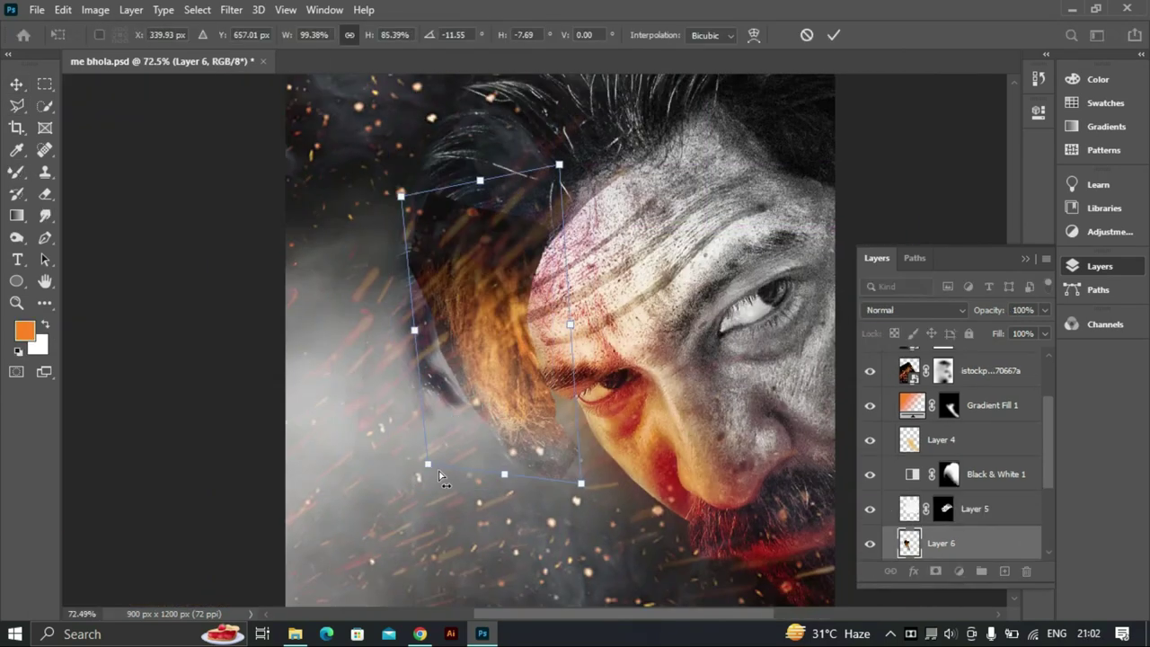
Commit the hair piece's placement and erase parts of it with the Eraser tool
key("Return")
key("e")
scroll(449, 503, "up", 2)
scroll(474, 495, "up", 3)
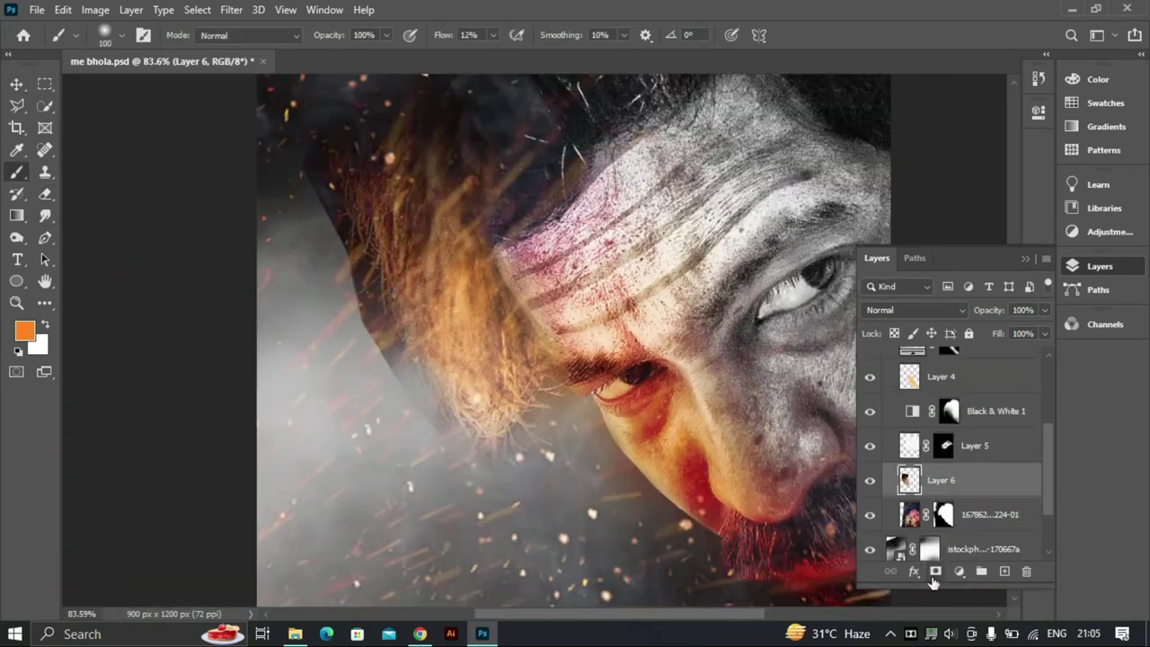
scroll(387, 306, "up", 2)
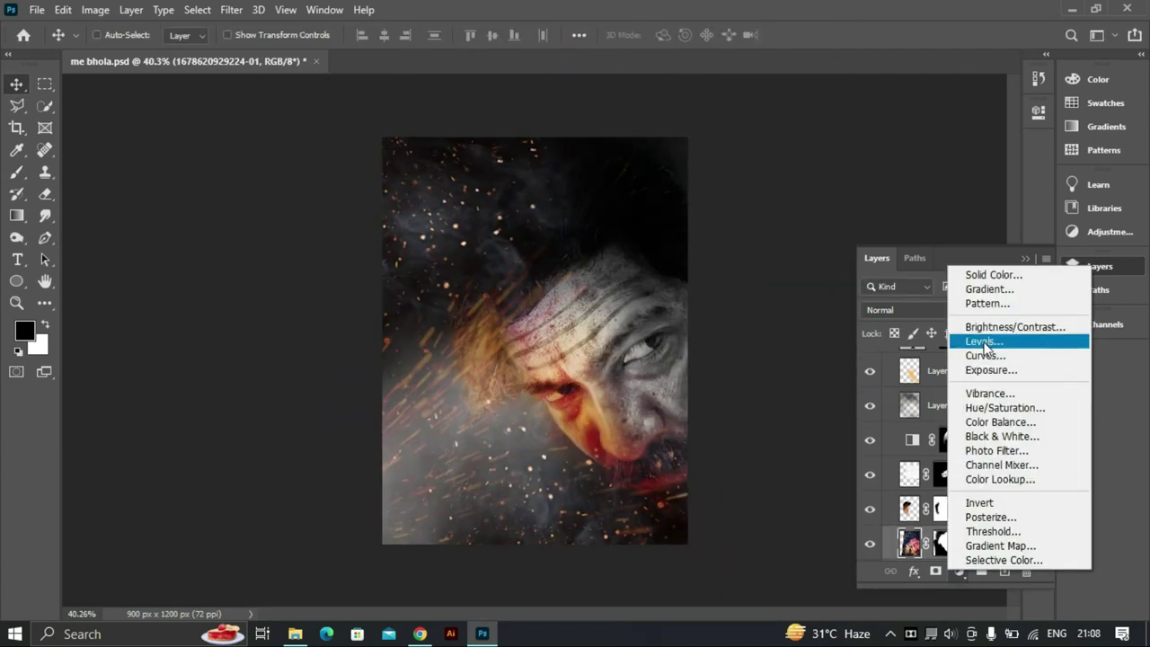
Add a Levels adjustment (58 / 0.80 / 255) and set the layer to Darker Color at 64% opacity
left_click(984, 342)
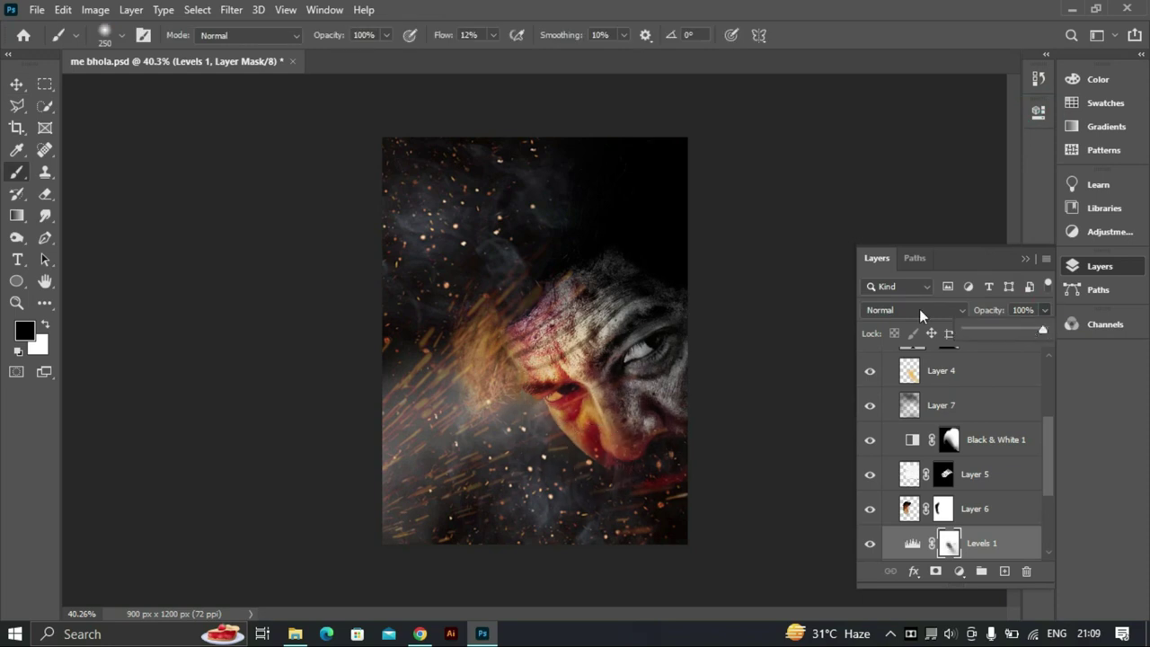
left_click(919, 309)
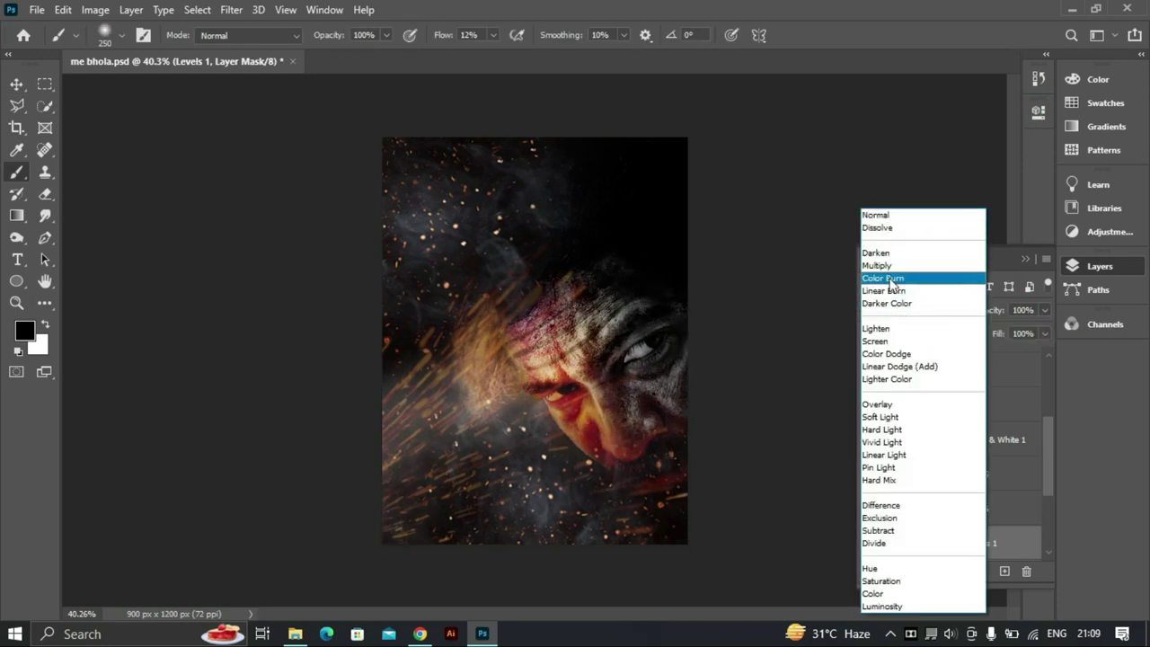
left_click(926, 311)
left_click_drag(1040, 329, 1007, 334)
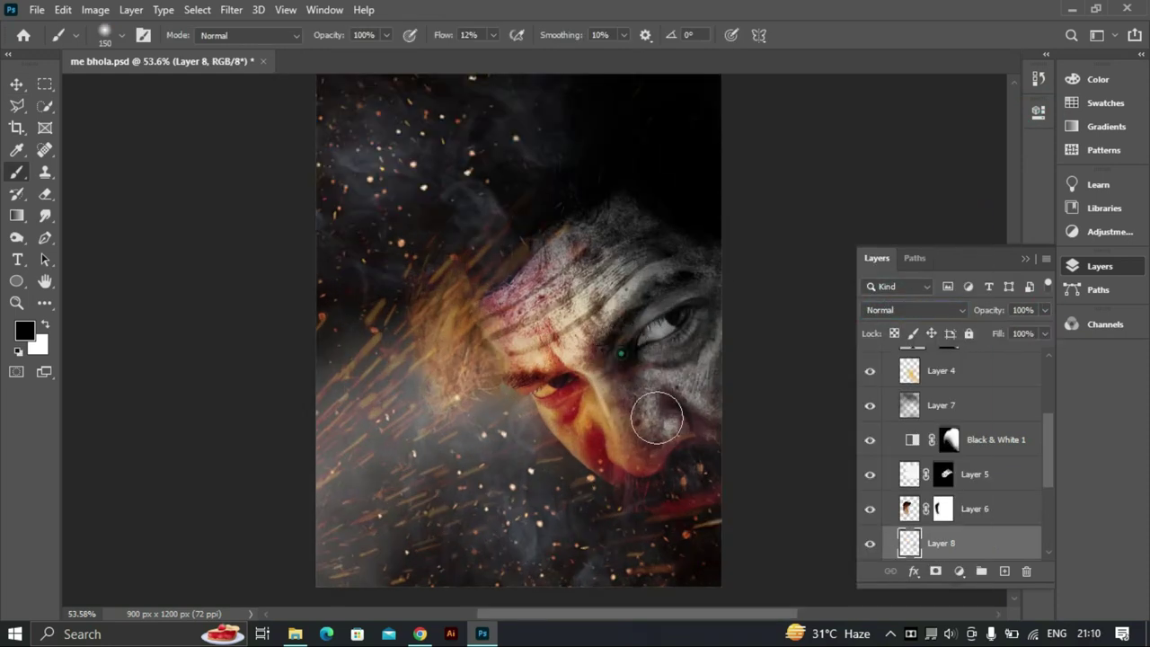
scroll(683, 461, "up", 2)
key("bracketleft")
key("bracketleft")
key("bracketleft")
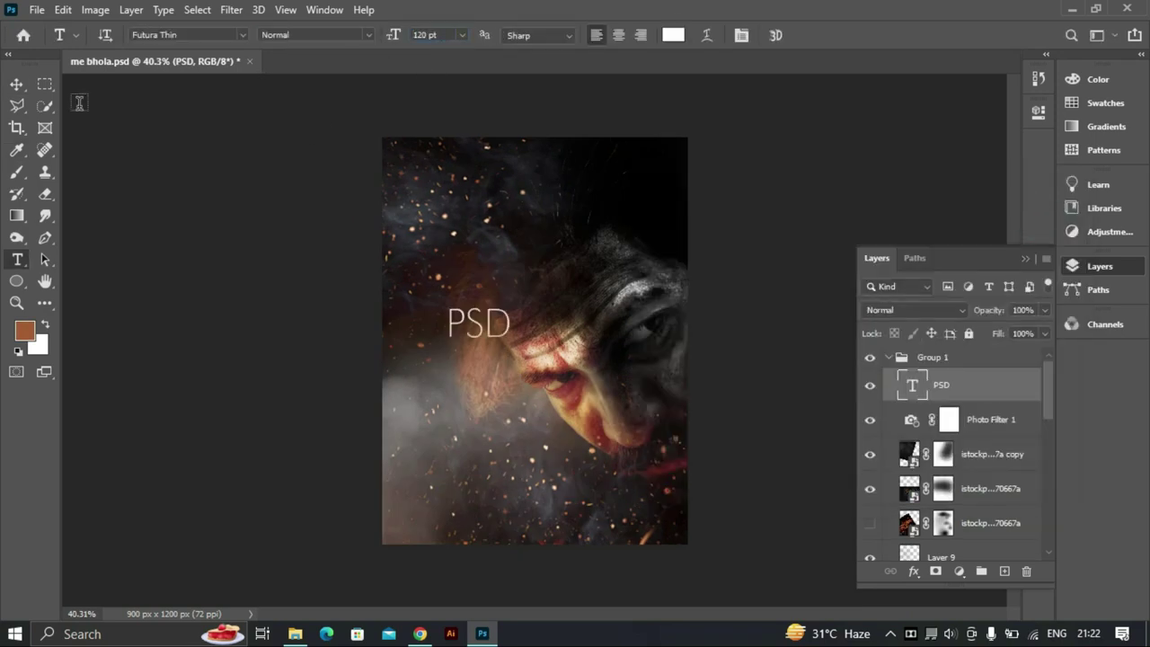
Give PSD a heavy bold font, move it up and left, and shrink it
left_click(243, 34)
left_click(203, 184)
key("v")
left_click_drag(515, 305, 477, 216)
key("ctrl+t")
left_click_drag(555, 267, 517, 232)
key("Return")
Add the text 'RUNNER' below PSD and scale it down to fit under the title
key("t")
left_click(467, 297)
type("RUNNER")
key("ctrl+Return")
key("v")
key("ctrl+t")
left_click_drag(785, 327, 557, 258)
scroll(449, 229, "up", 2)
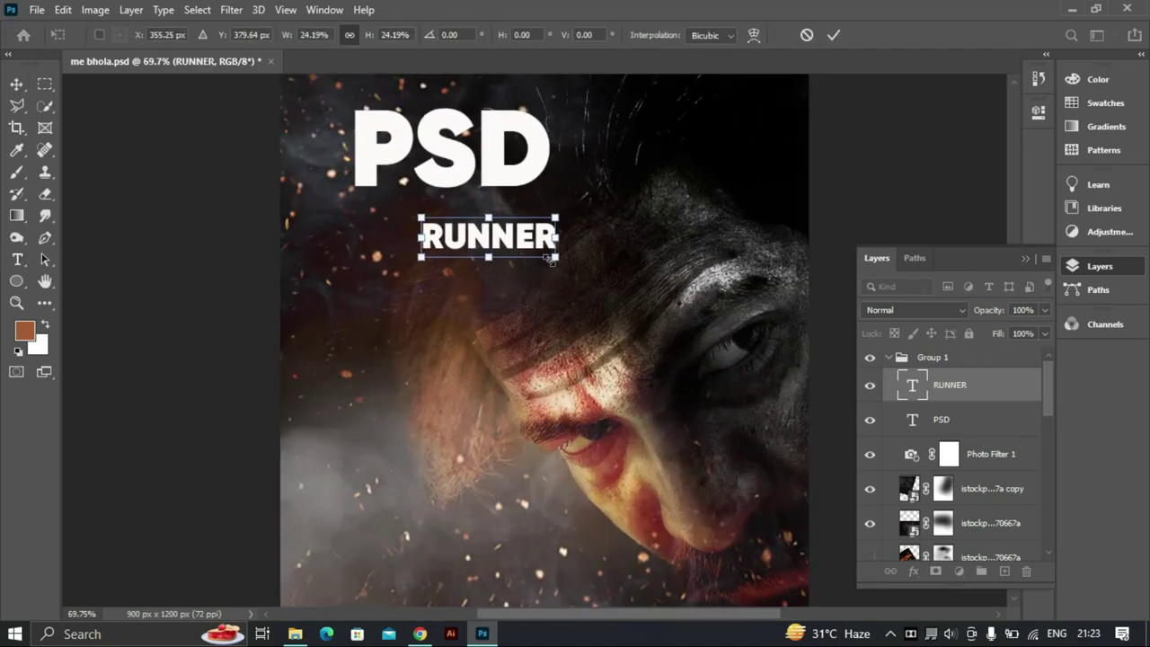
left_click(836, 38)
Set RUNNER to Gilroy Bold with letter spacing (tracking) of 500
key("t")
left_click(314, 34)
left_click(310, 213)
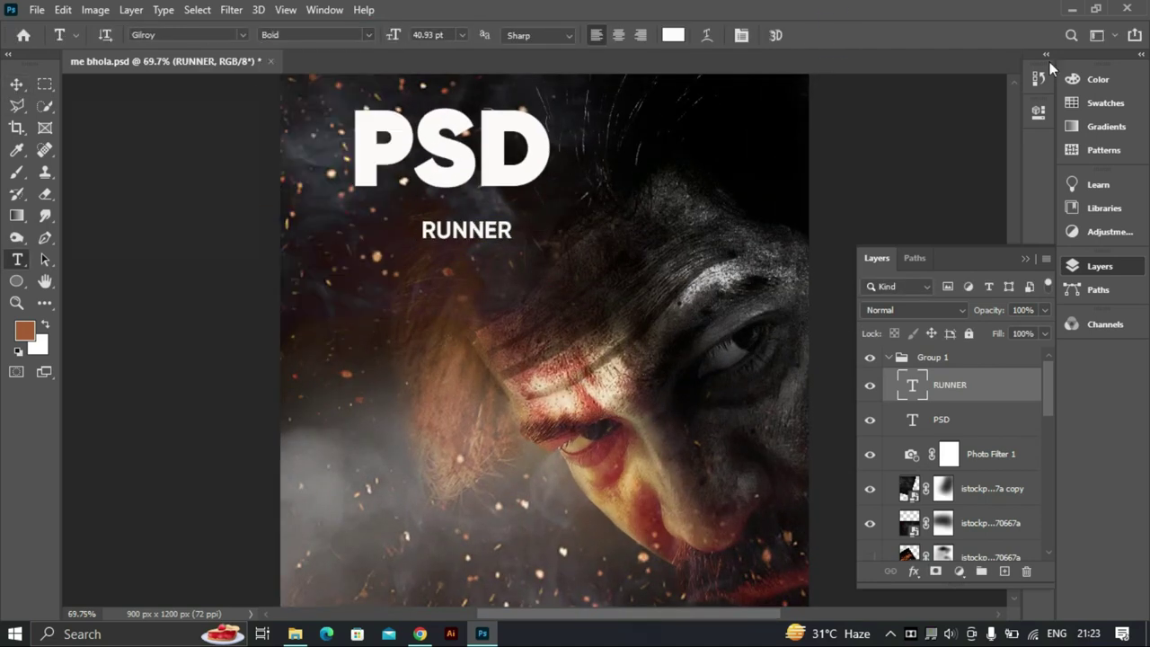
left_click(1039, 111)
left_click(944, 344)
left_click(929, 538)
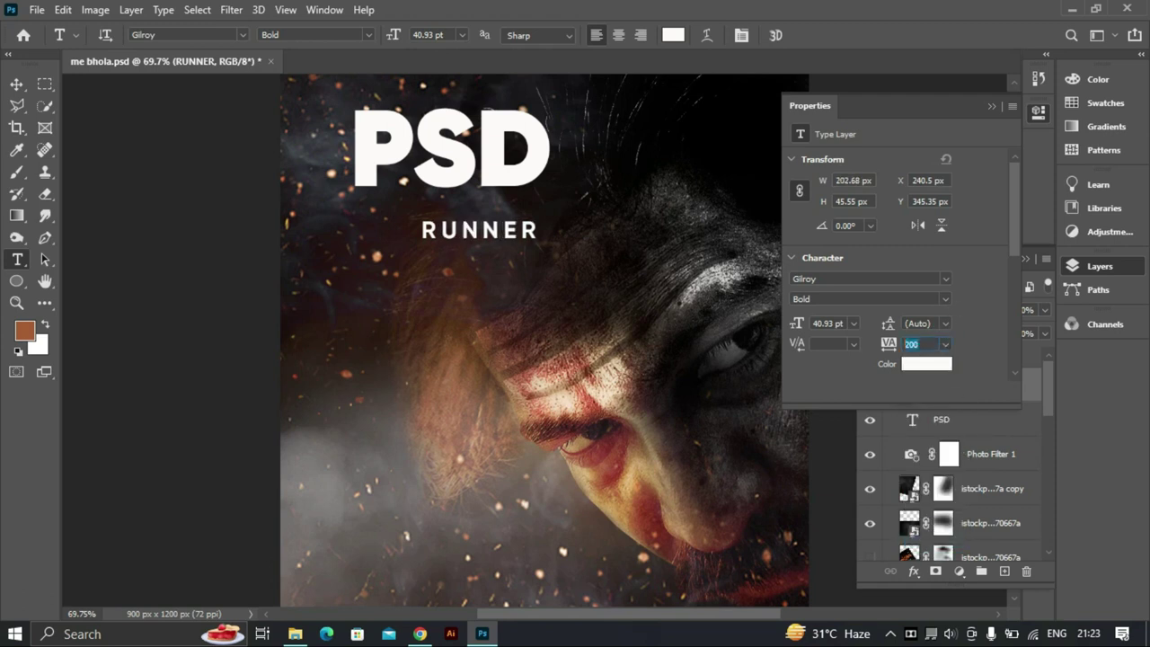
type("500")
key("Return")
key("v")
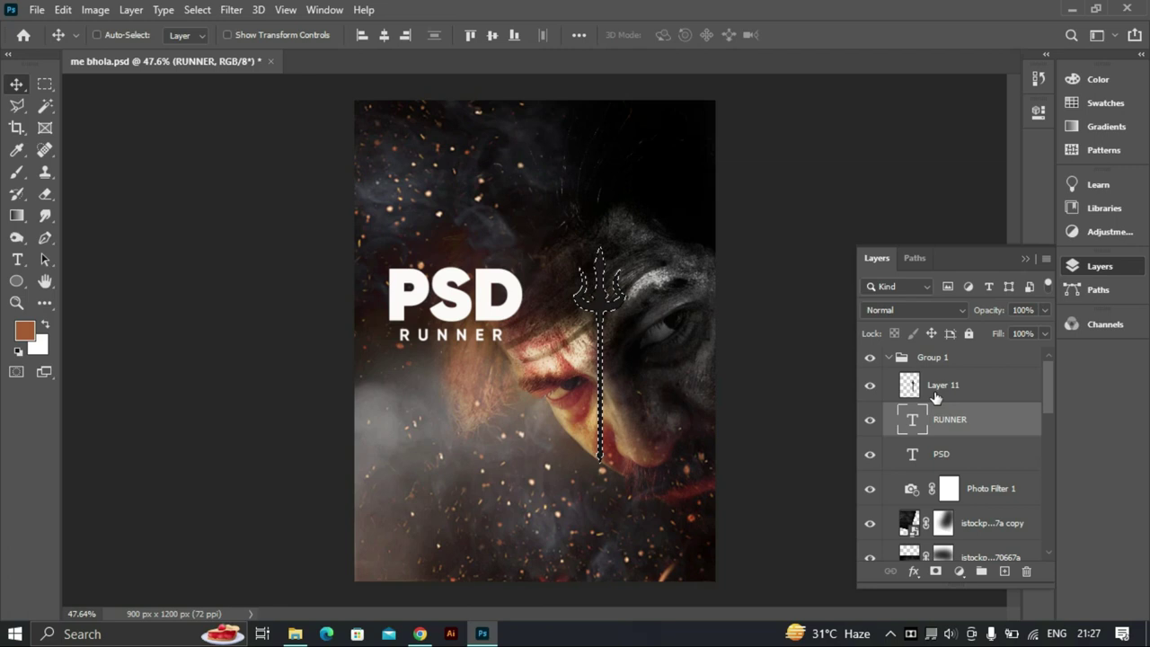
Rotate the trident on Layer 11 so it lies diagonally across PSD
left_click(934, 397)
key("ctrl+t")
left_click_drag(674, 215, 550, 221)
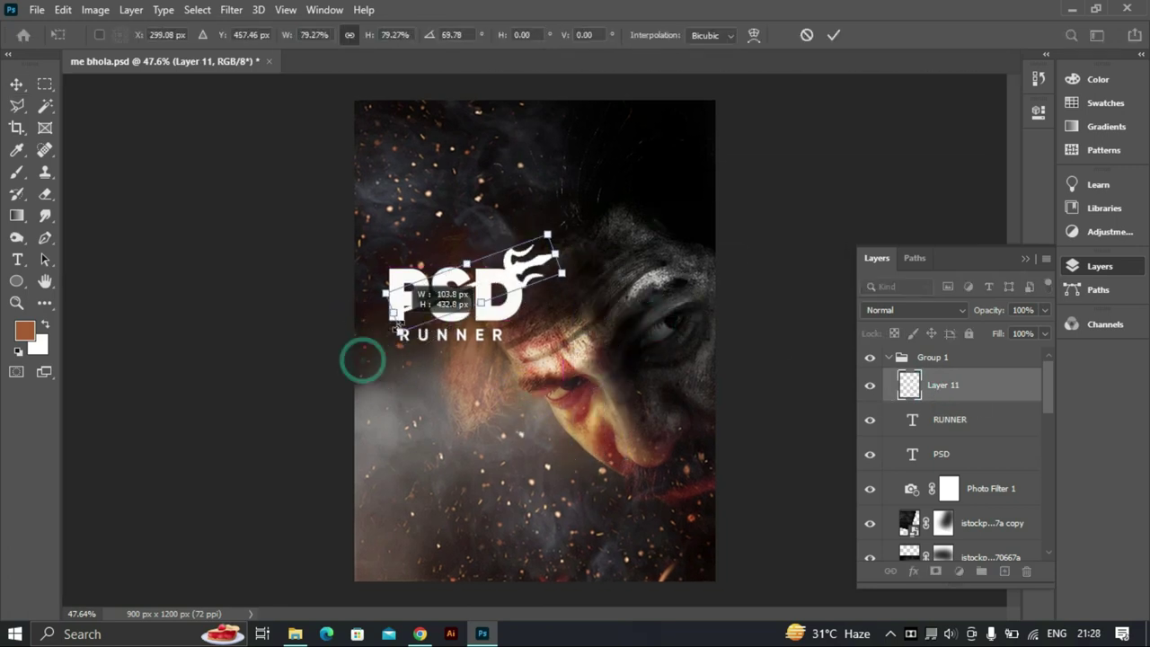
scroll(388, 314, "up", 3)
scroll(687, 250, "up", 2)
left_click_drag(685, 231, 760, 210)
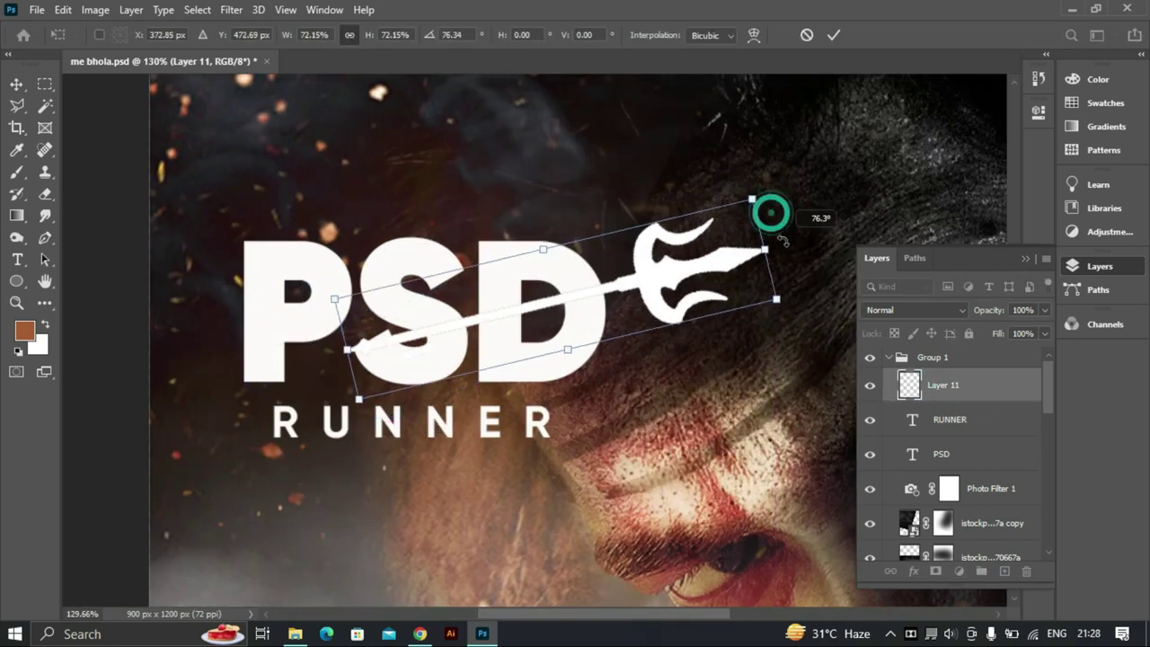
key("Return")
Duplicate the trident, shift the copy to extend the shaft past the P, and merge them
key("m")
key("ctrl+j")
key("v")
scroll(287, 309, "up", 2)
left_click_drag(288, 309, 245, 321)
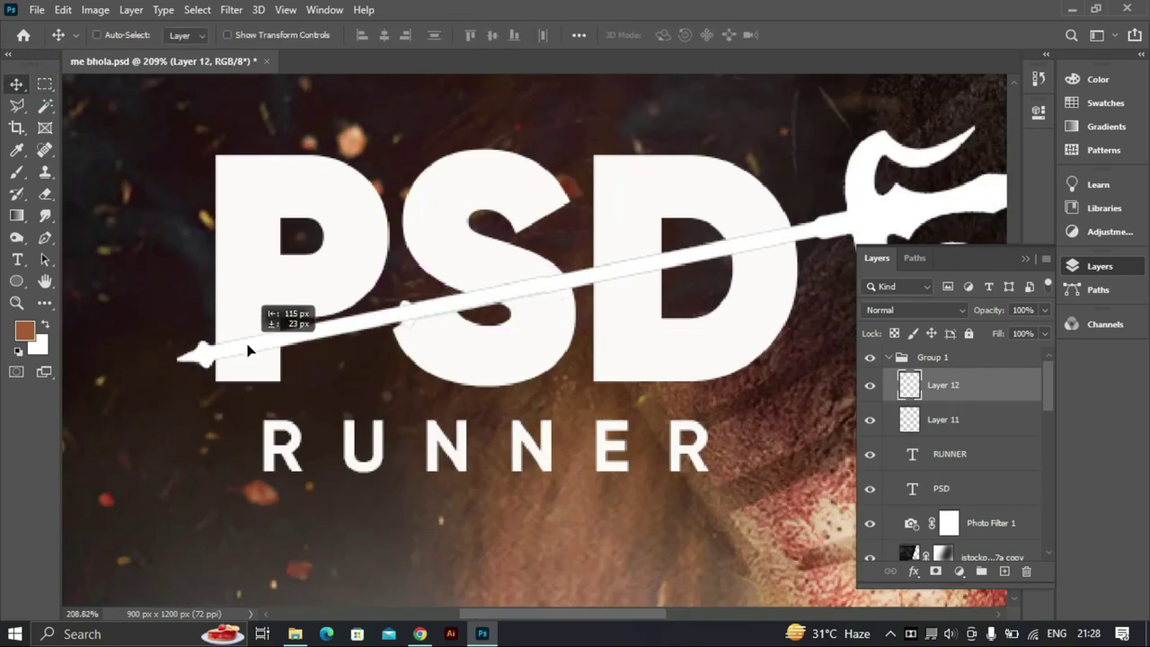
scroll(353, 351, "down", 3)
key("ctrl+e")
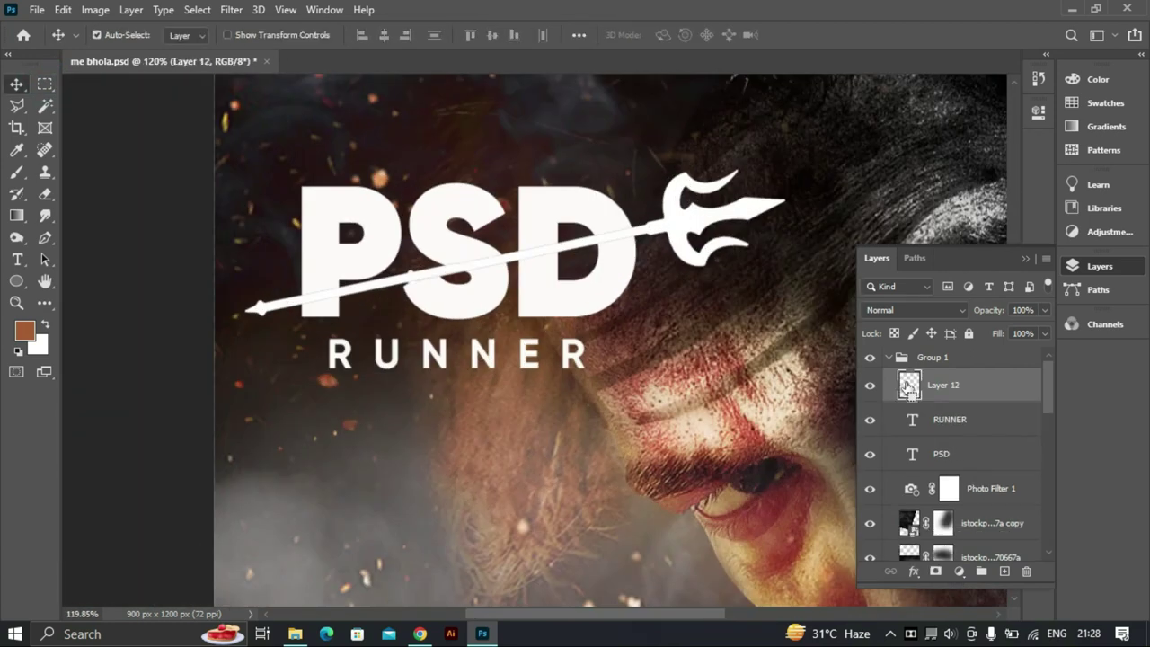
left_click(909, 385, "ctrl")
left_click(231, 9)
Rasterize PSD and delete an expanded trident-shaped selection from the letters
left_click(382, 280)
left_click(648, 192)
right_click(954, 454)
left_click(809, 272)
left_click(231, 9)
left_click(413, 278)
left_click(648, 192)
key("Delete")
key("ctrl+d")
scroll(612, 319, "up", 2)
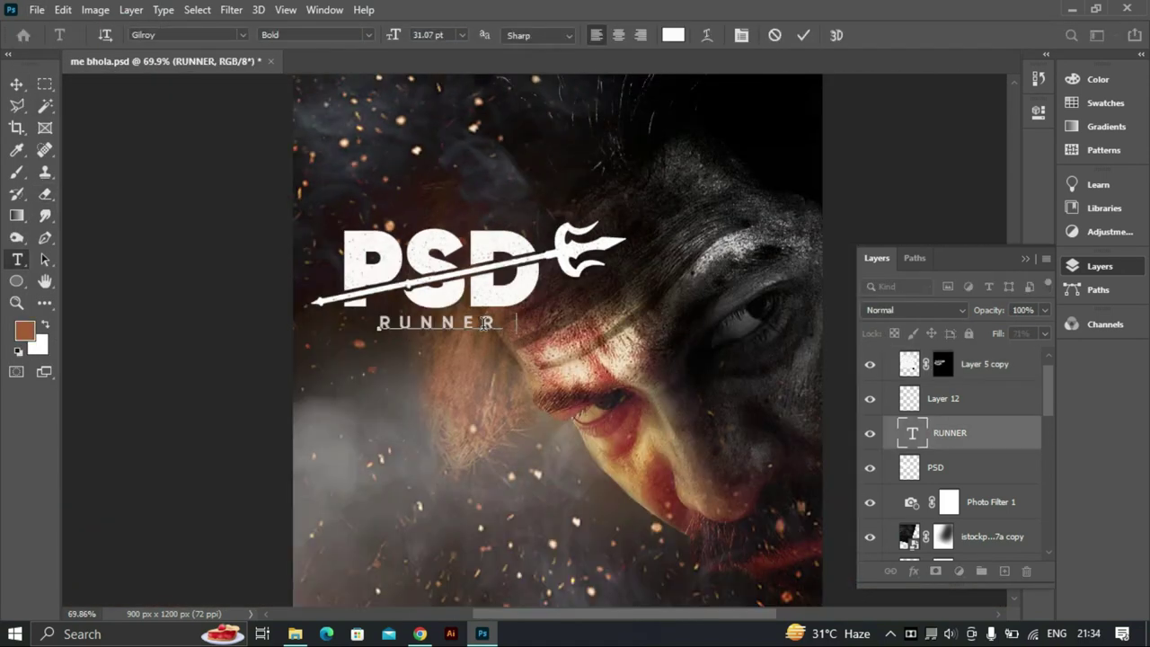
Change the subtitle's font style and rescale it with Free Transform
left_click(367, 34)
key("ctrl+t")
scroll(434, 319, "up", 3)
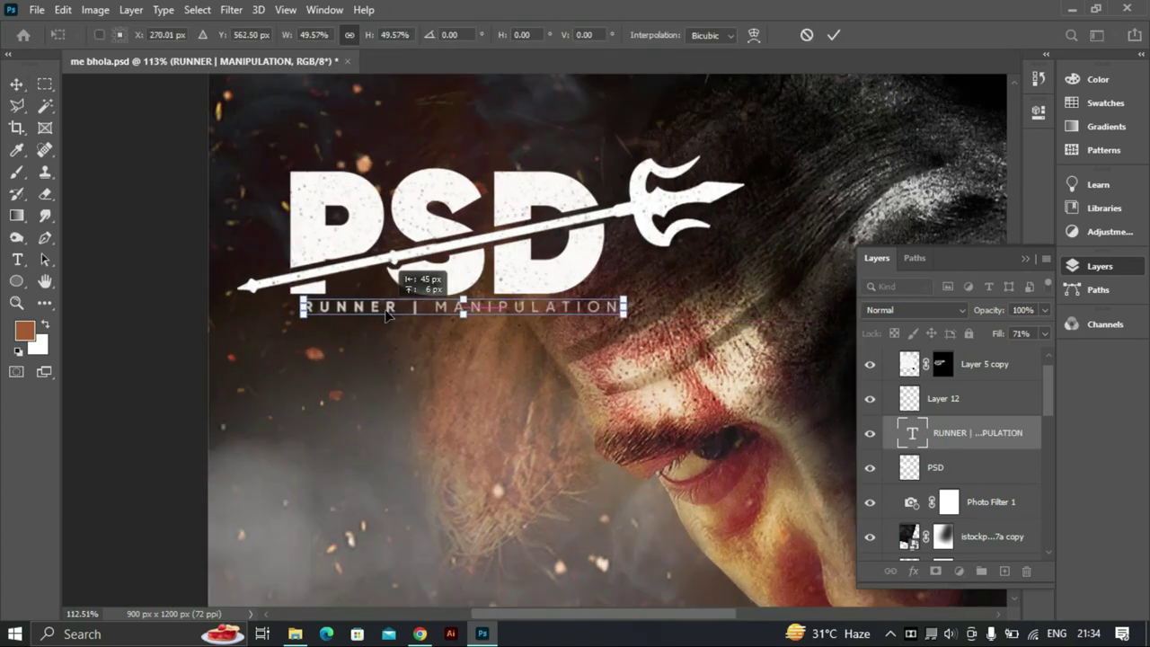
left_click(834, 34)
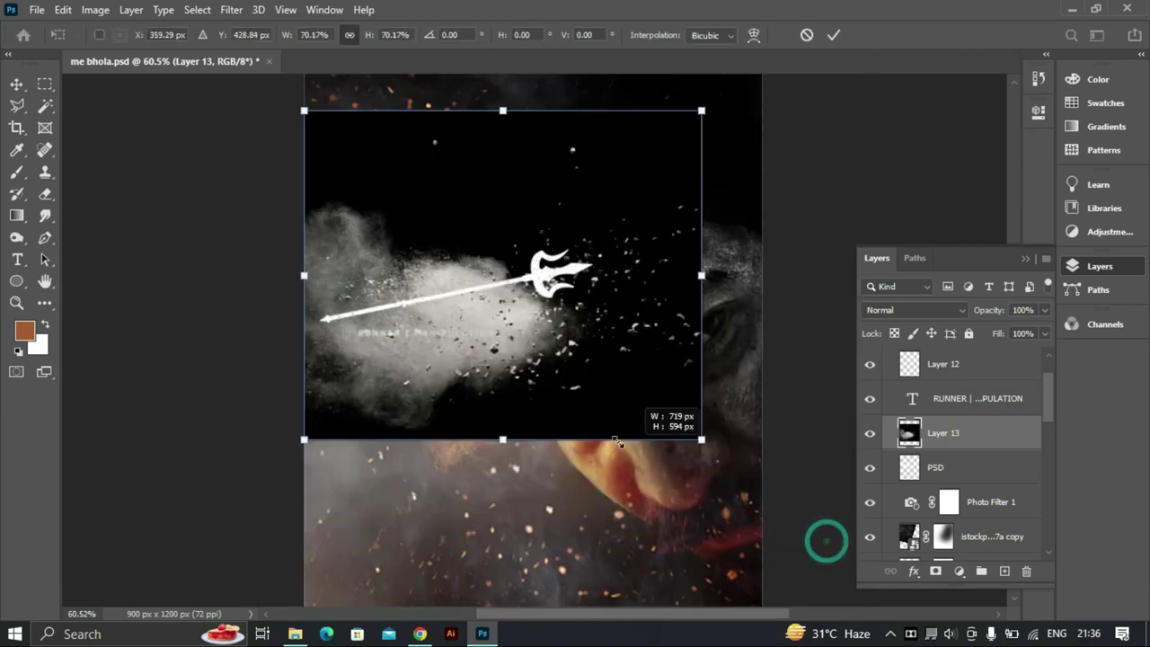
Set smoke Layer 13 to Lighten, nudge it onto the logo, and mask it with a soft brush
key("Return")
left_click(912, 309)
left_click(916, 326)
left_click_drag(590, 296, 609, 305)
key("b")
left_click(108, 36)
left_click(161, 159)
key("Escape")
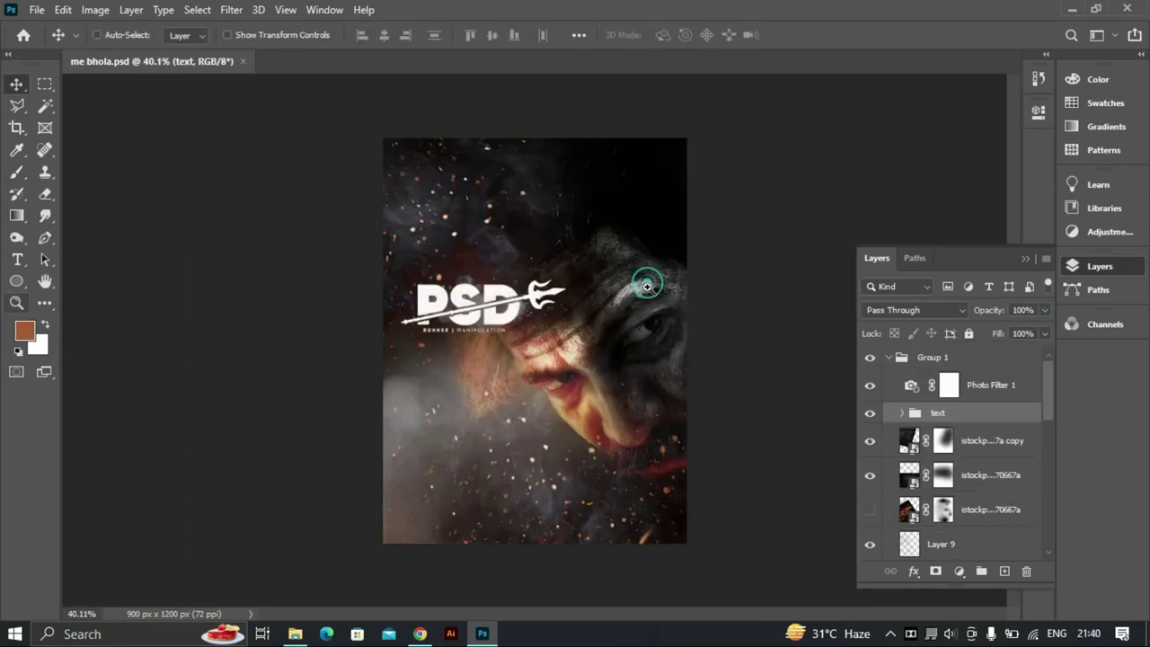